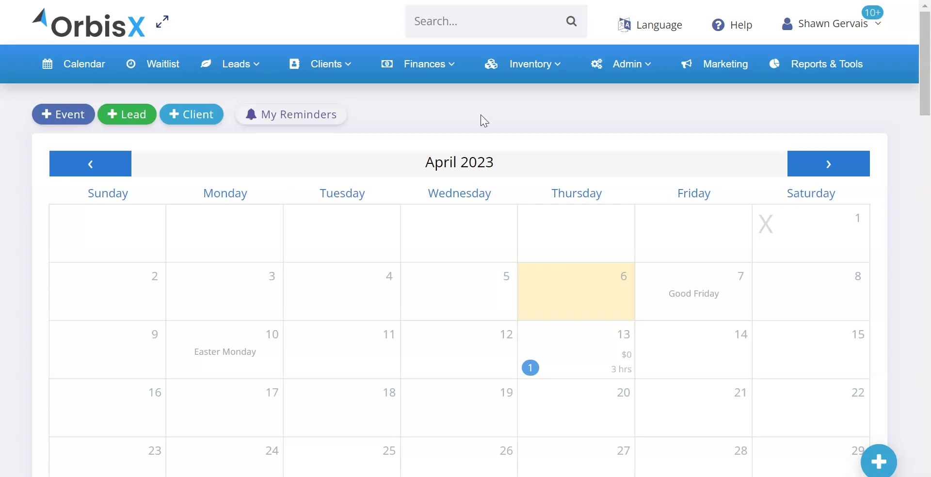
- Open the Quick Access Items editor from the Quick Access Items section of the business settings
{"action": "left_click", "coordinate": [631, 70]}
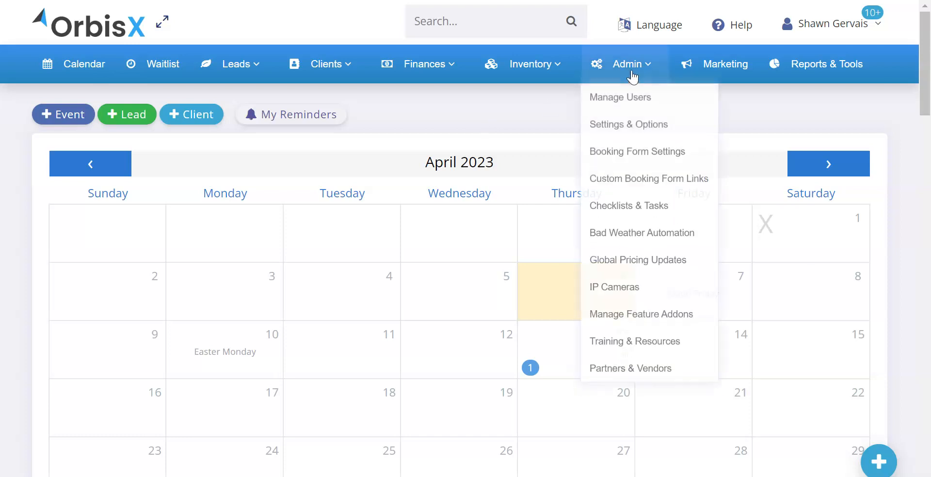
{"action": "left_click", "coordinate": [628, 128]}
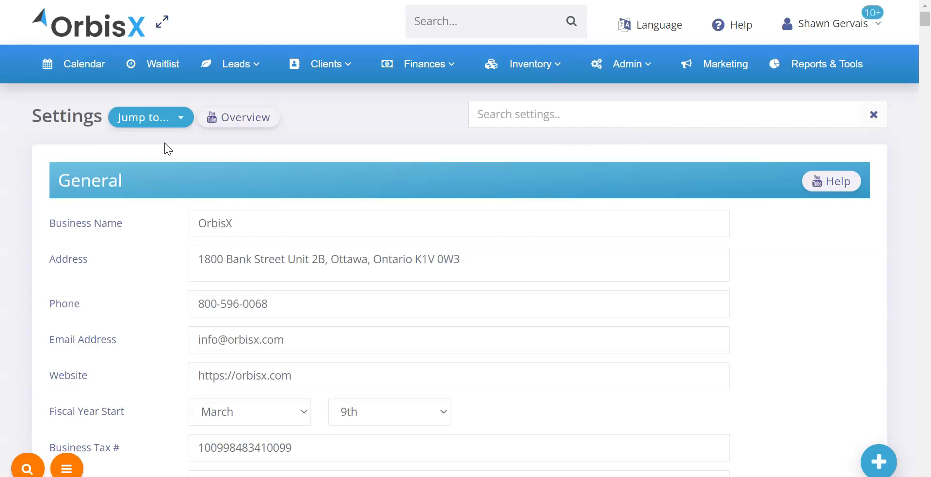
{"action": "left_click", "coordinate": [153, 125]}
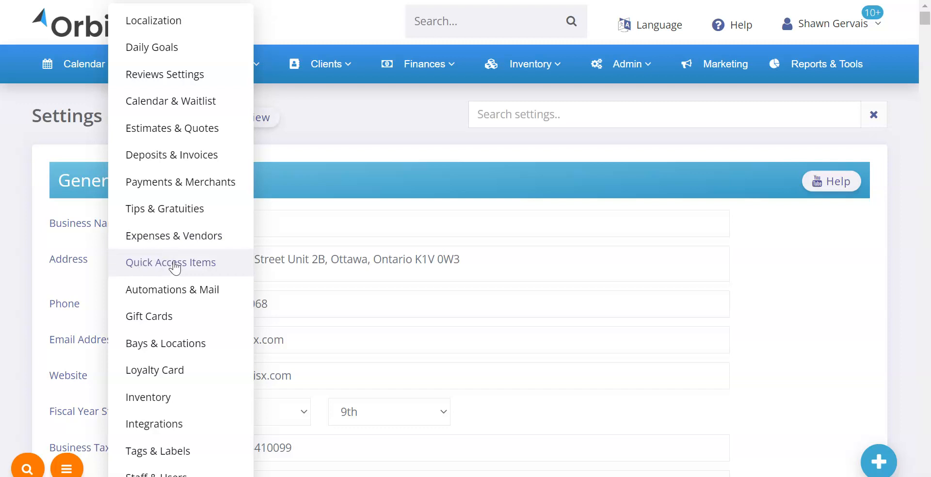
{"action": "left_click", "coordinate": [146, 263]}
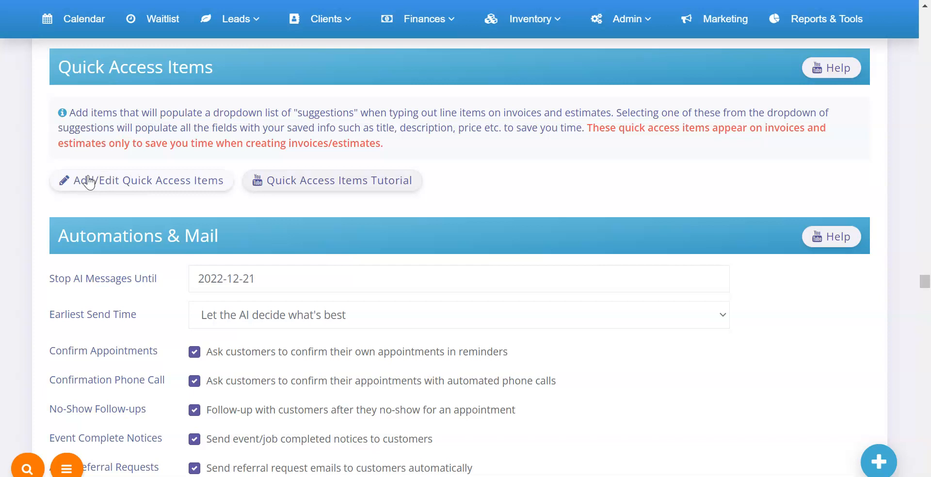
{"action": "left_click", "coordinate": [155, 186]}
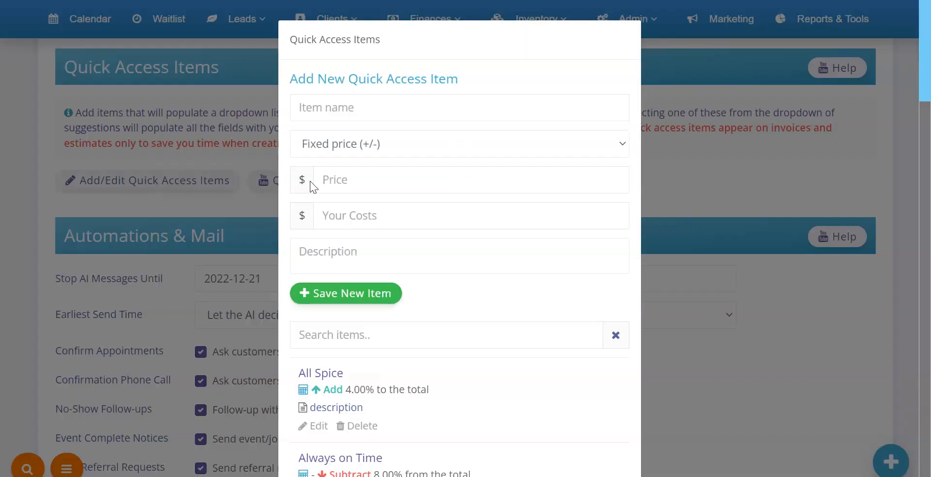
- Examine the form for adding a quick access item, including its price, cost and description fields
{"action": "scroll", "coordinate": [368, 222], "scroll_direction": "down", "scroll_amount": 20}
{"action": "scroll", "coordinate": [376, 219], "scroll_direction": "up", "scroll_amount": 7}
{"action": "scroll", "coordinate": [383, 224], "scroll_direction": "up", "scroll_amount": 10}
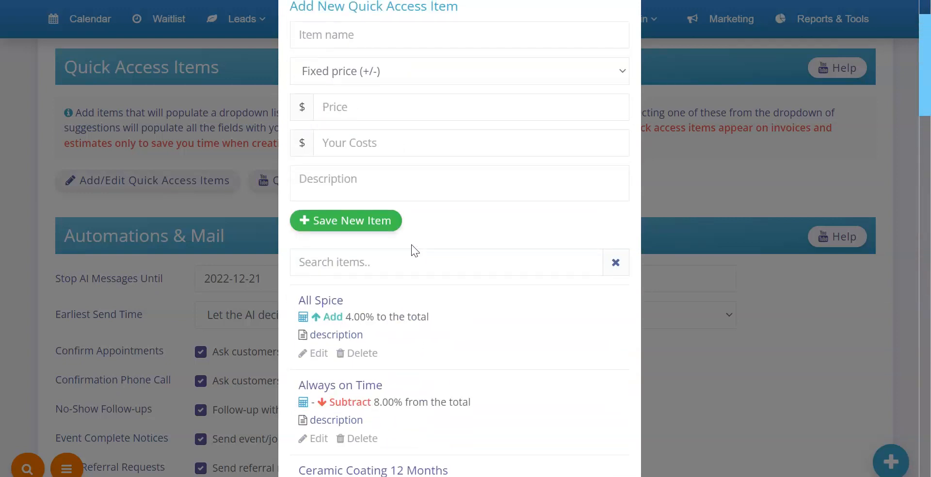
{"action": "left_click", "coordinate": [373, 264]}
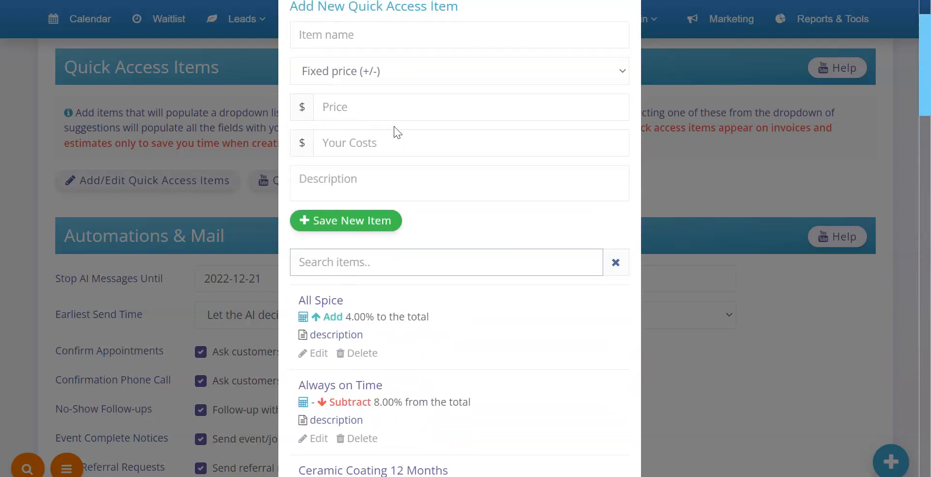
{"action": "scroll", "coordinate": [383, 126], "scroll_direction": "up", "scroll_amount": 2}
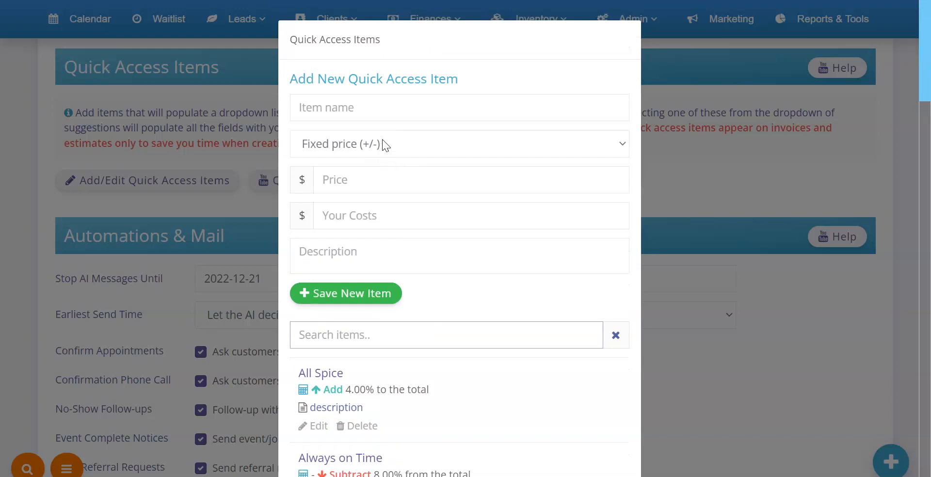
{"action": "left_click", "coordinate": [334, 180]}
{"action": "left_click", "coordinate": [350, 208]}
{"action": "left_click", "coordinate": [339, 242]}
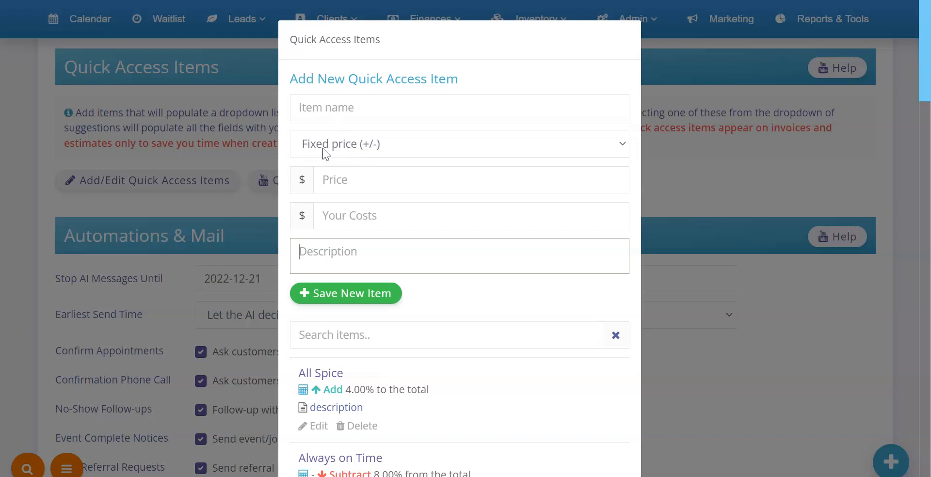
- Try the new item's price type as Add % of subtotal and Subtract % of subtotal, ending on Fixed price (+/-)
{"action": "left_click", "coordinate": [389, 144]}
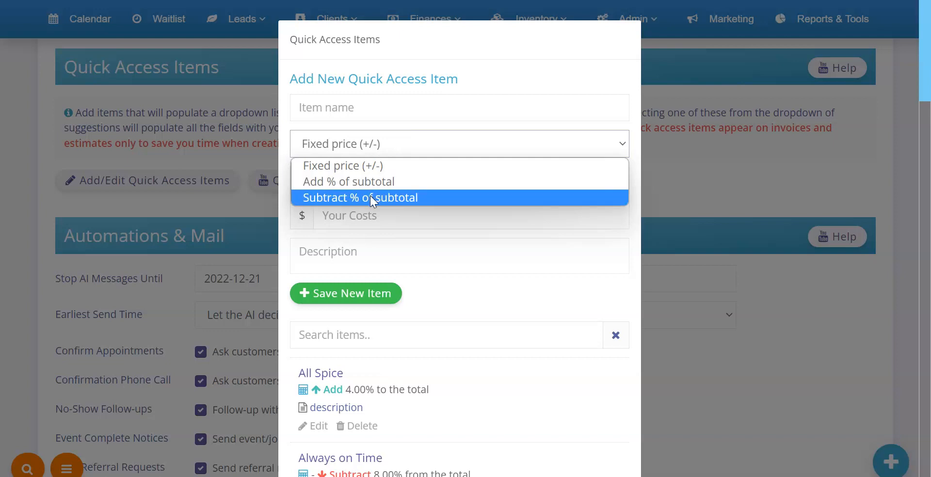
{"action": "left_click", "coordinate": [334, 184]}
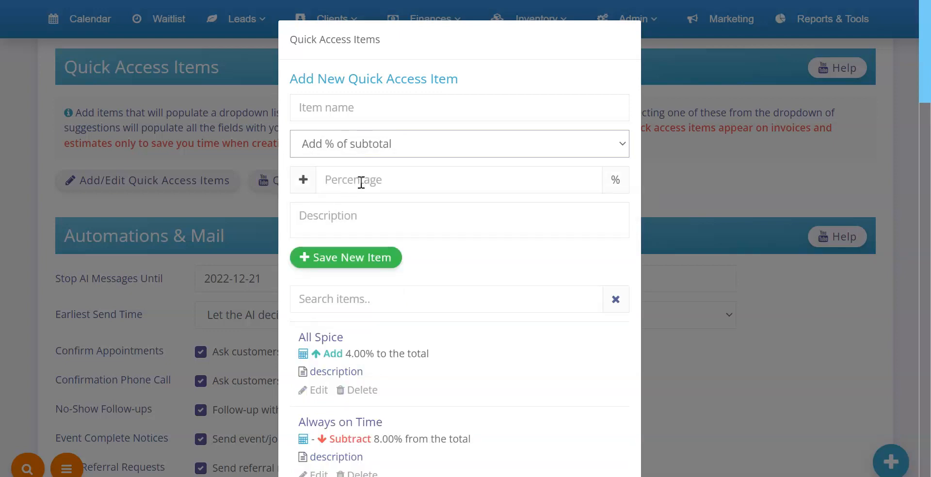
{"action": "left_click", "coordinate": [423, 151]}
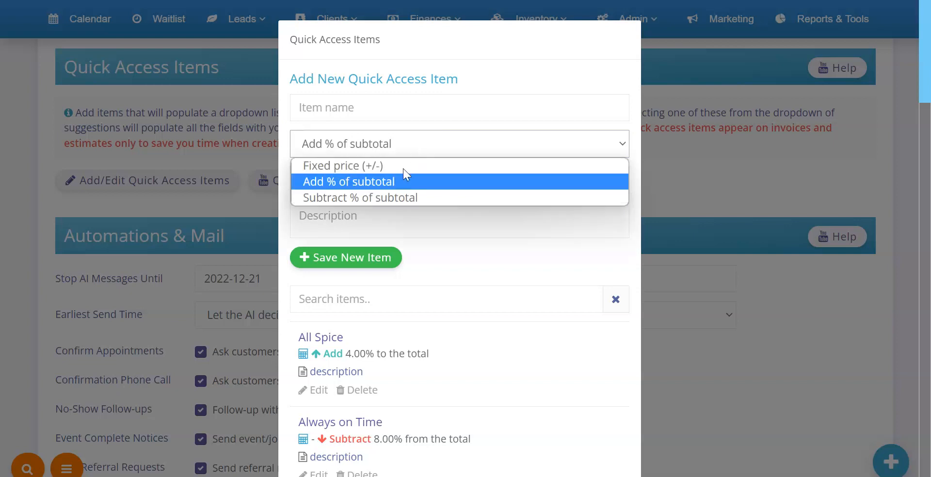
{"action": "left_click", "coordinate": [395, 197]}
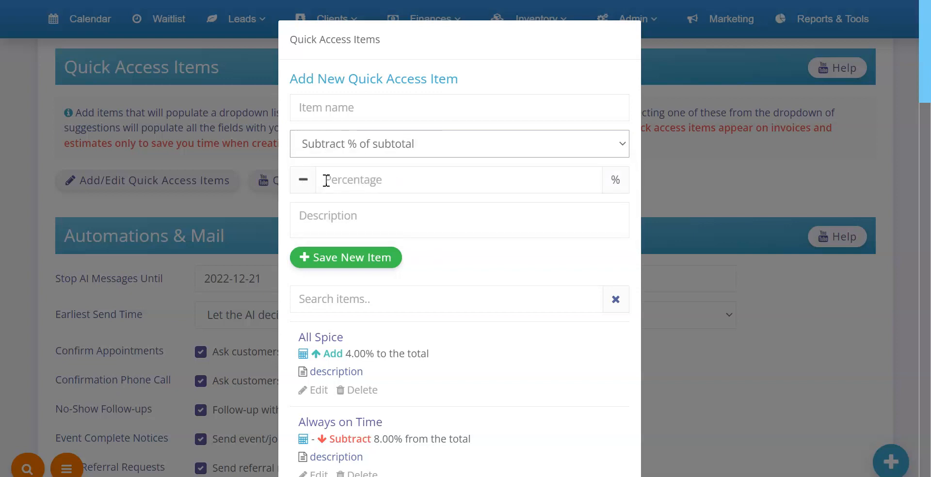
{"action": "left_click", "coordinate": [339, 181]}
{"action": "left_click", "coordinate": [397, 147]}
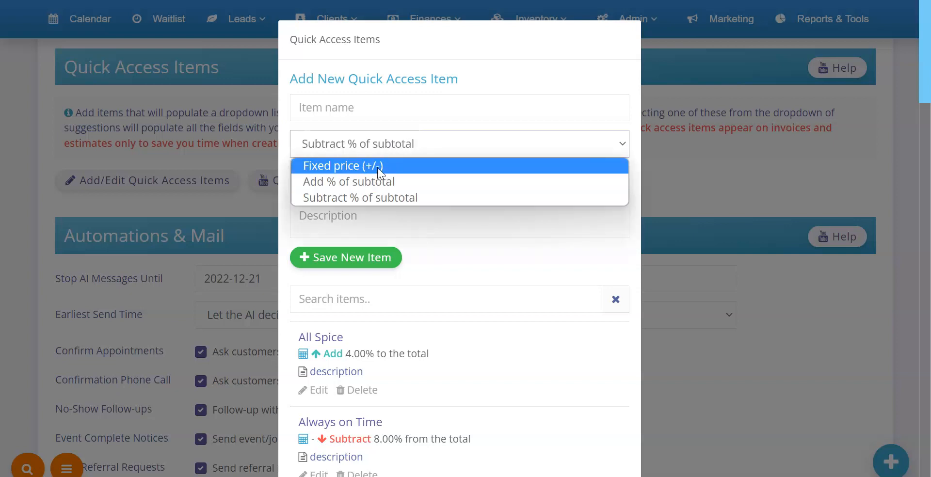
{"action": "left_click", "coordinate": [377, 167]}
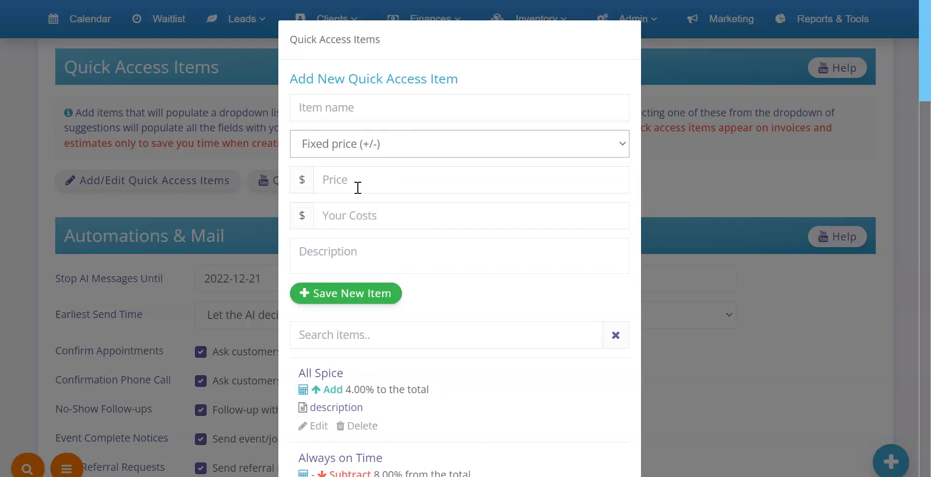
{"action": "left_click", "coordinate": [357, 202]}
- Examine the saved All Spice and Always on Time items and their percentage pricing
{"action": "scroll", "coordinate": [358, 203], "scroll_direction": "down", "scroll_amount": 3}
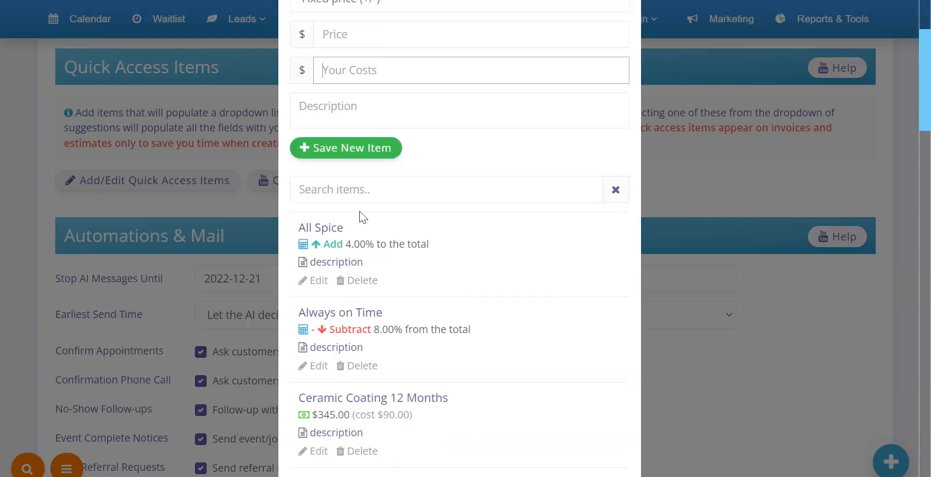
{"action": "scroll", "coordinate": [307, 224], "scroll_direction": "down", "scroll_amount": 2}
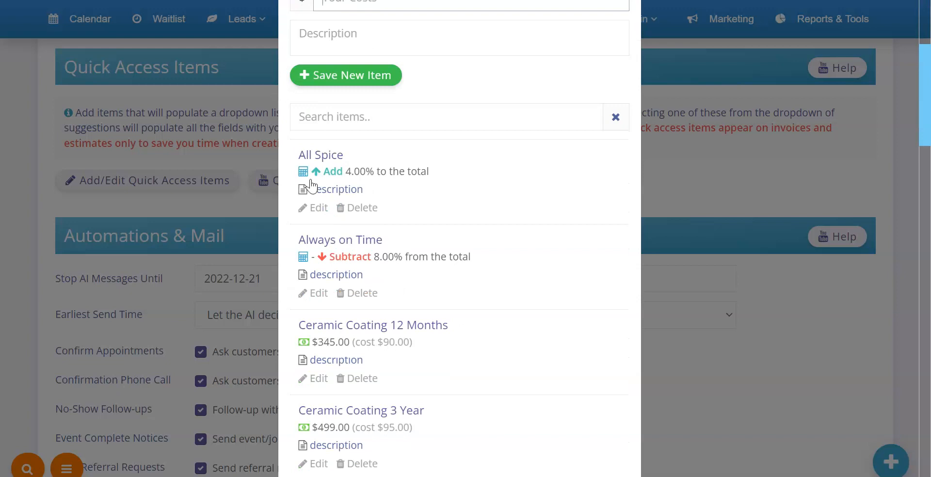
{"action": "left_click_drag", "start_coordinate": [300, 154], "coordinate": [368, 154]}
{"action": "left_click_drag", "start_coordinate": [322, 171], "coordinate": [398, 171]}
{"action": "left_click", "coordinate": [411, 171]}
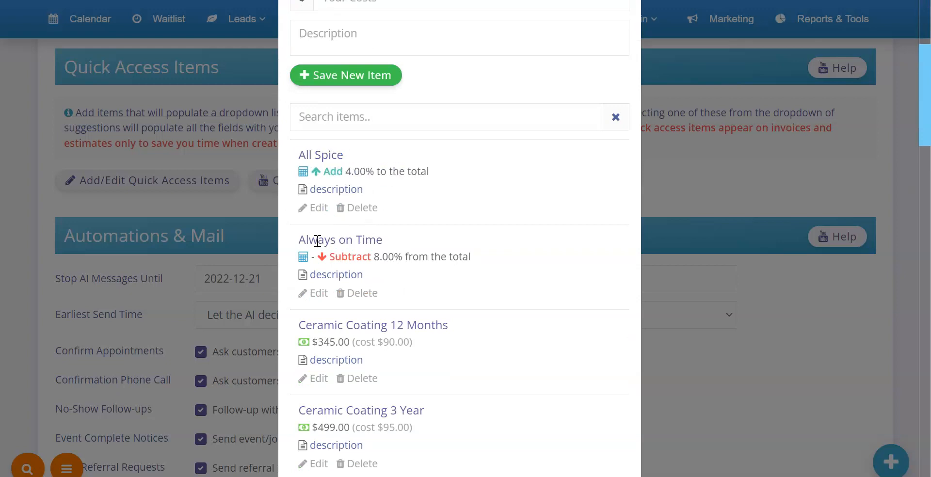
{"action": "left_click_drag", "start_coordinate": [301, 241], "coordinate": [397, 257]}
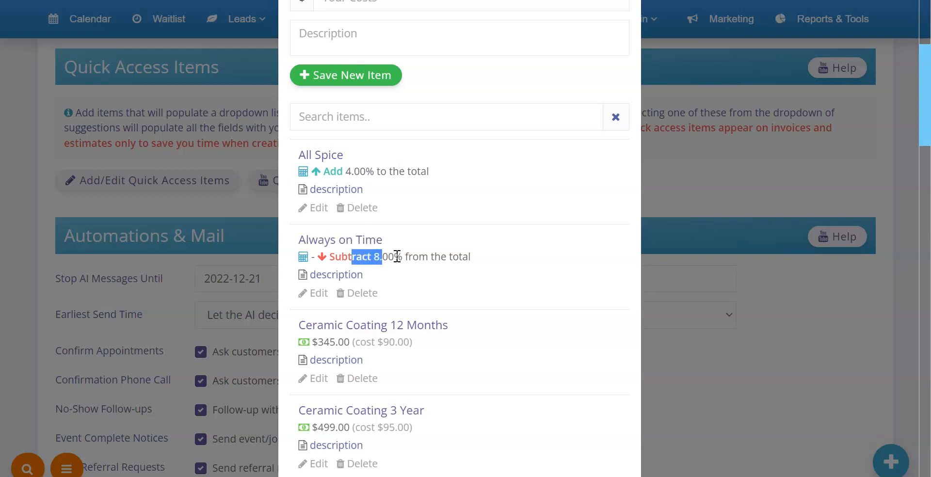
{"action": "left_click", "coordinate": [397, 257]}
- Search the quick access items for "shop" and examine the percentage set for Shop Supplies
{"action": "left_click", "coordinate": [386, 113]}
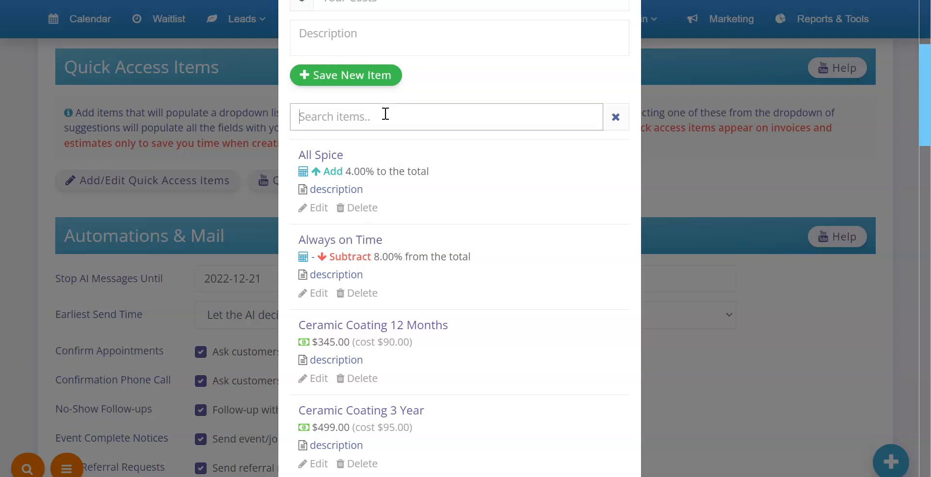
{"action": "type", "text": "shop"}
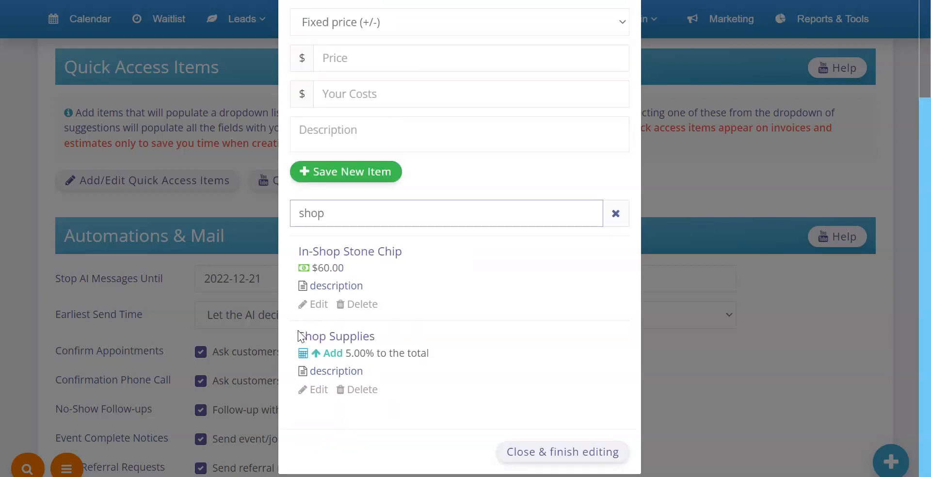
{"action": "left_click_drag", "start_coordinate": [304, 336], "coordinate": [384, 334]}
{"action": "left_click", "coordinate": [356, 354]}
{"action": "left_click_drag", "start_coordinate": [345, 356], "coordinate": [397, 355]}
{"action": "left_click", "coordinate": [343, 372]}
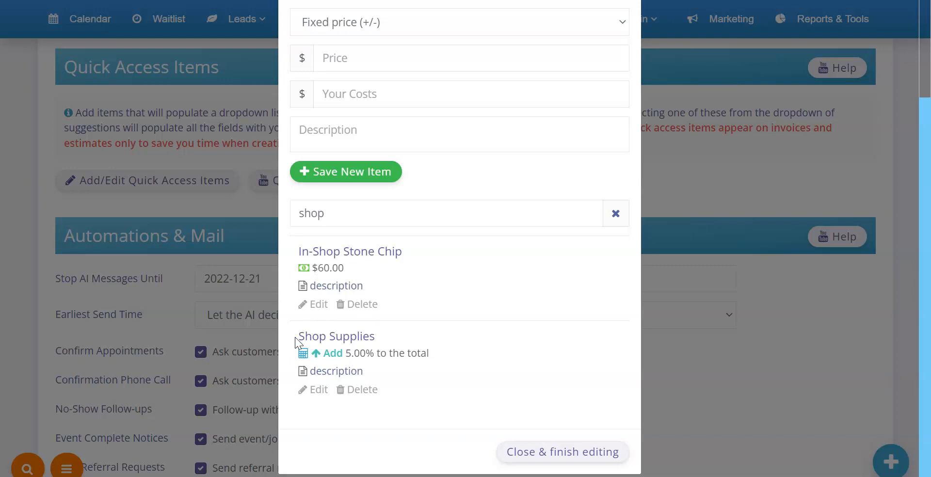
- Finish editing the quick access items and open the March 31st invoice for Super Company
{"action": "left_click", "coordinate": [553, 453]}
{"action": "left_click", "coordinate": [416, 36]}
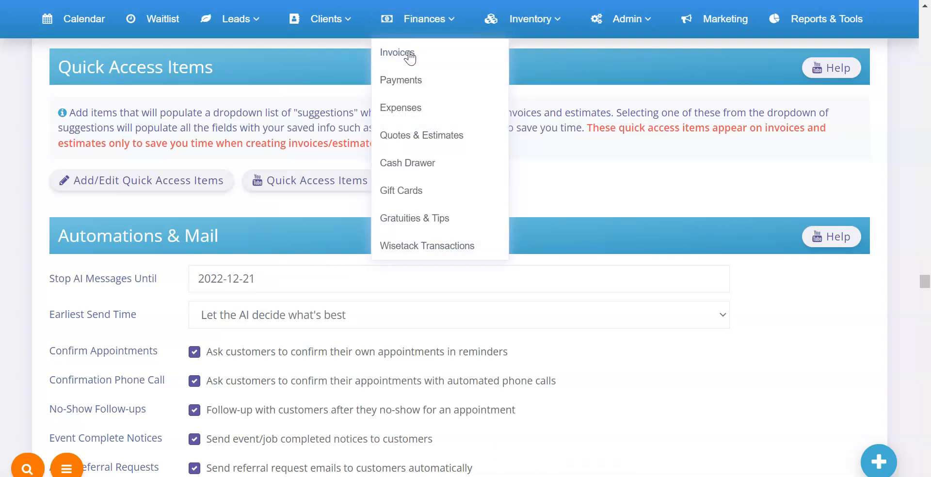
{"action": "left_click", "coordinate": [410, 56]}
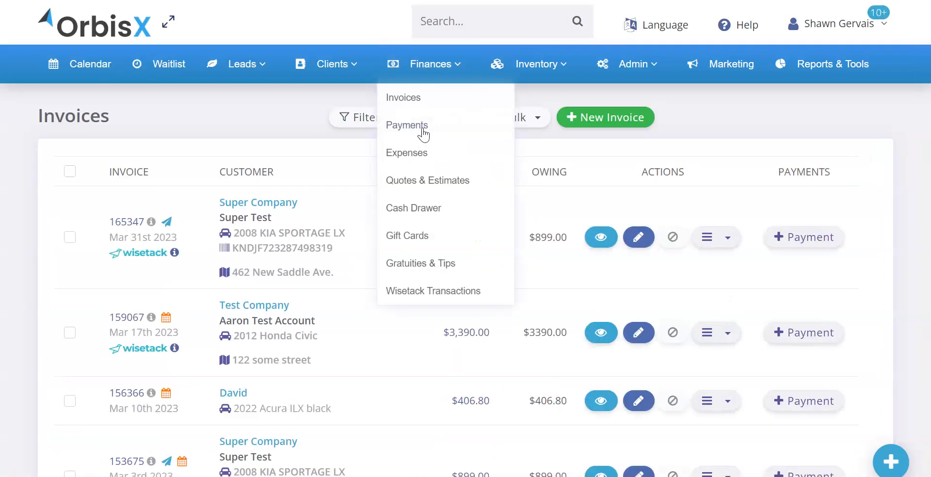
{"action": "left_click", "coordinate": [140, 221]}
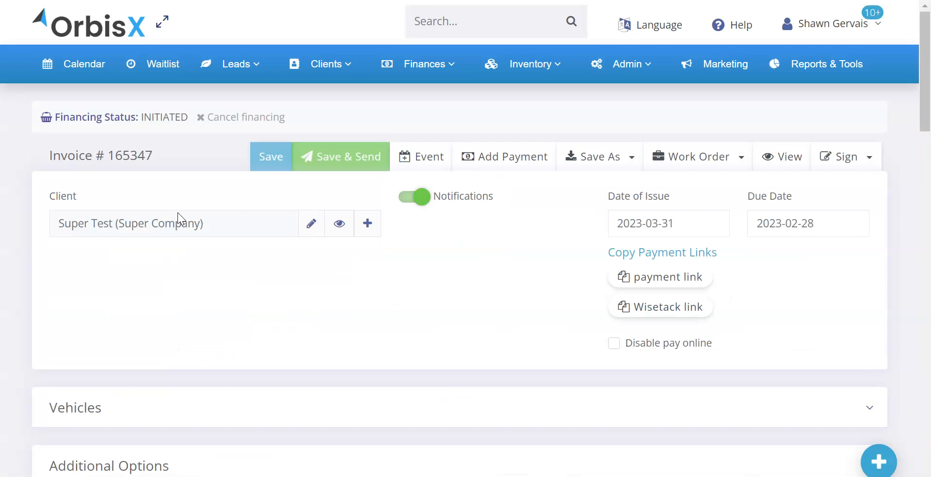
- Set the unit cost of the invoice's Ceramic Coating line to 1000
{"action": "scroll", "coordinate": [465, 315], "scroll_direction": "down", "scroll_amount": 6}
{"action": "left_click", "coordinate": [504, 240]}
{"action": "type", "text": "1000"}
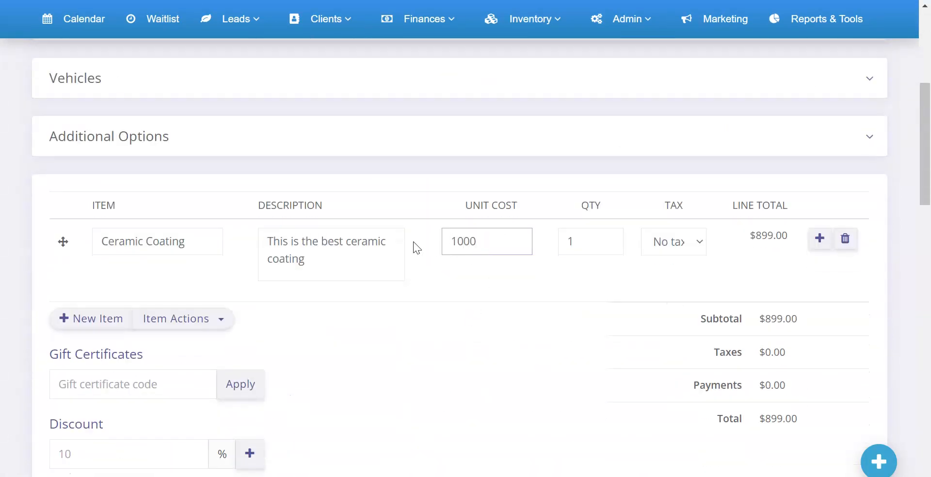
{"action": "key", "text": "Tab"}
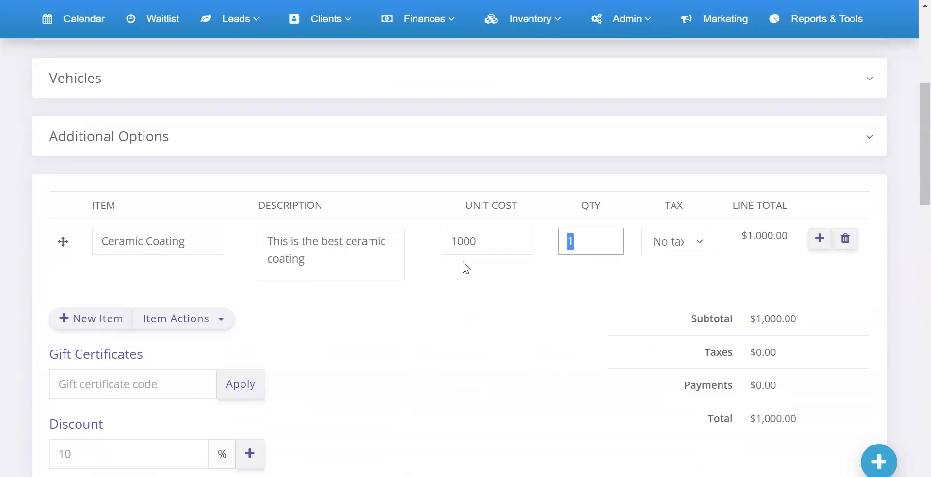
{"action": "left_click", "coordinate": [476, 271]}
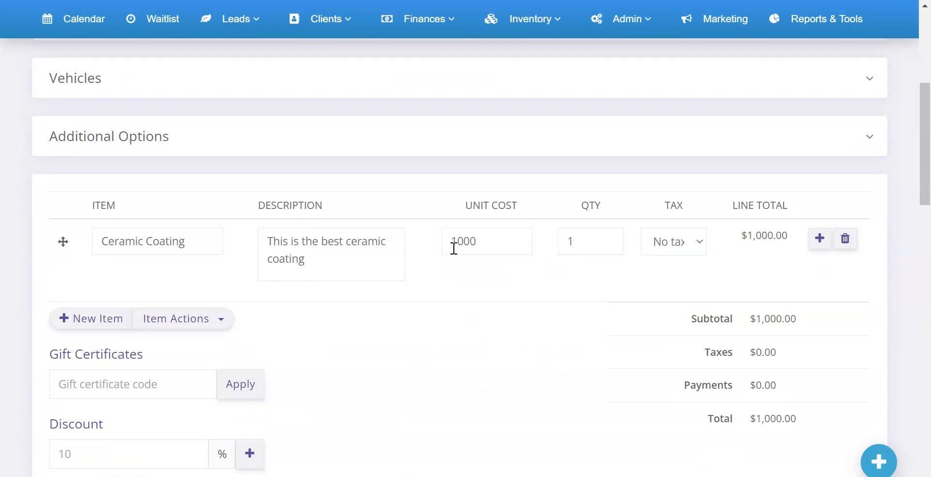
- Add a line below Ceramic Coating, fill it from the Shop Supplies quick access item, and check its description
{"action": "left_click", "coordinate": [819, 250]}
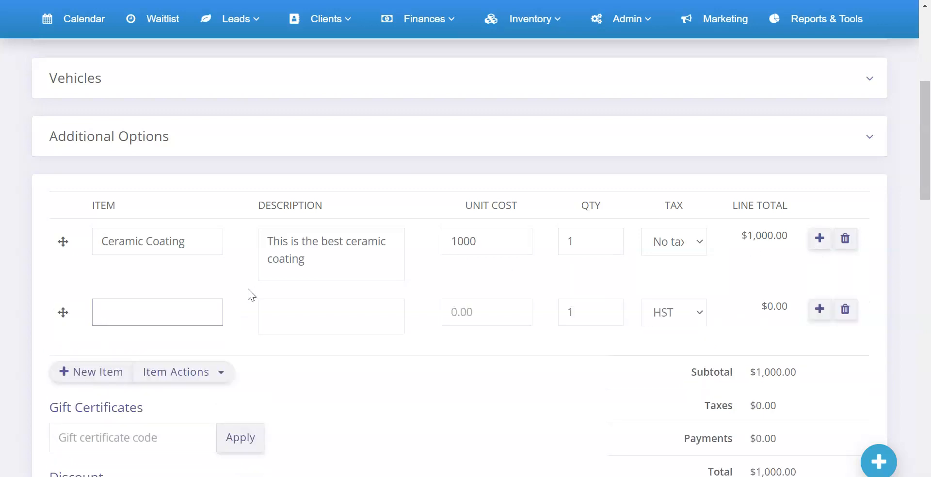
{"action": "type", "text": "shop"}
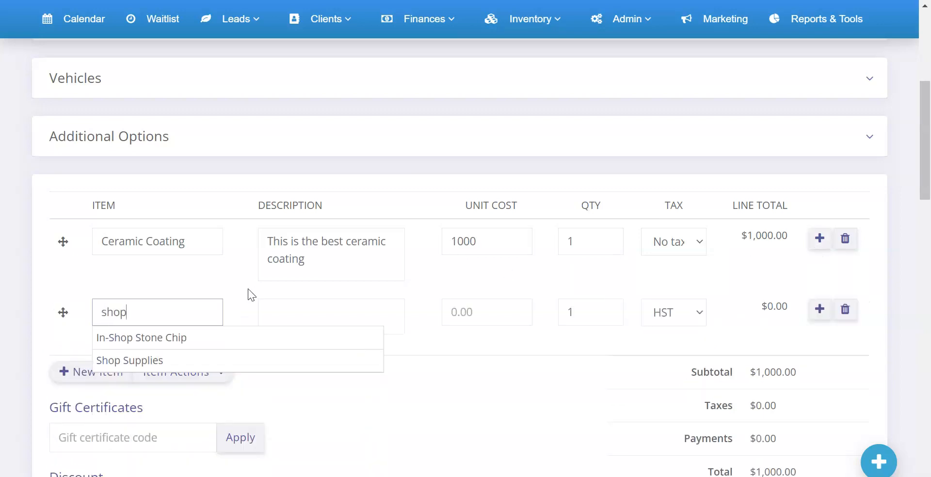
{"action": "left_click", "coordinate": [129, 361]}
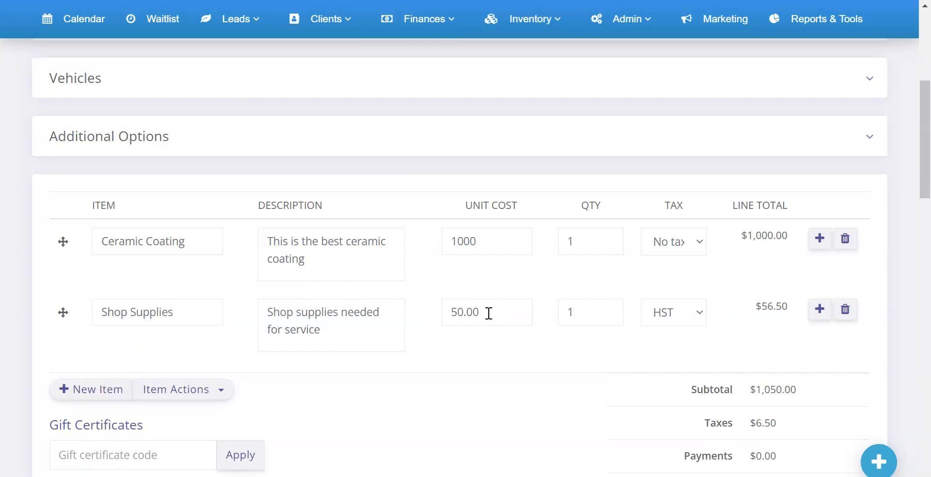
{"action": "left_click_drag", "start_coordinate": [347, 330], "coordinate": [270, 314]}
{"action": "left_click", "coordinate": [349, 339]}
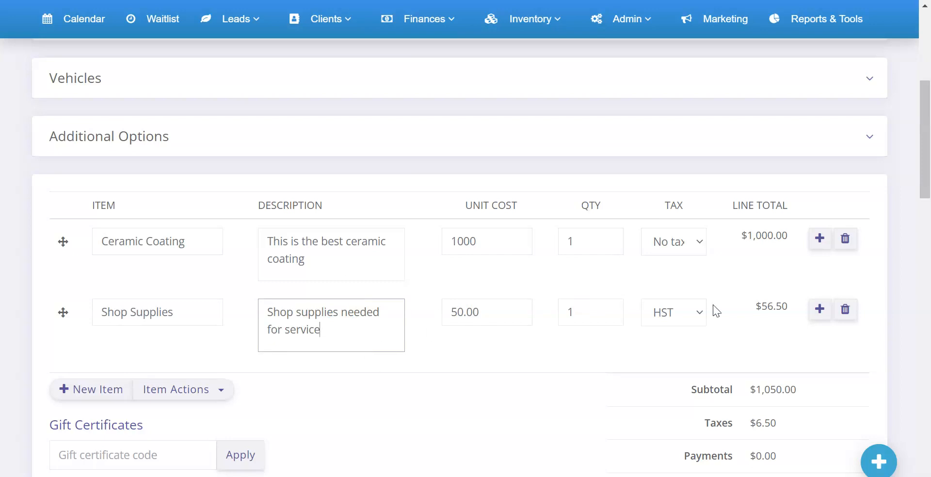
- Replace the Shop Supplies line with one filled from the Always on Time quick access item, and check its unit cost
{"action": "left_click", "coordinate": [846, 310]}
{"action": "left_click", "coordinate": [829, 249]}
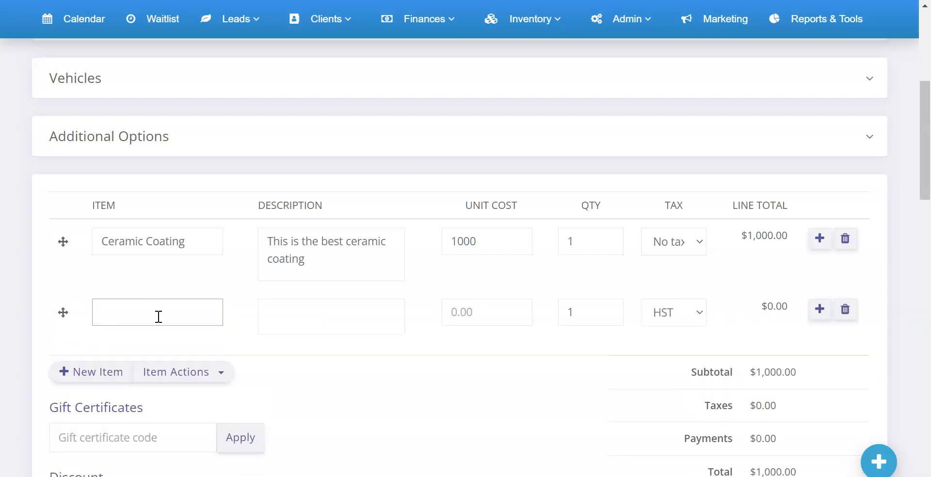
{"action": "type", "text": "alway"}
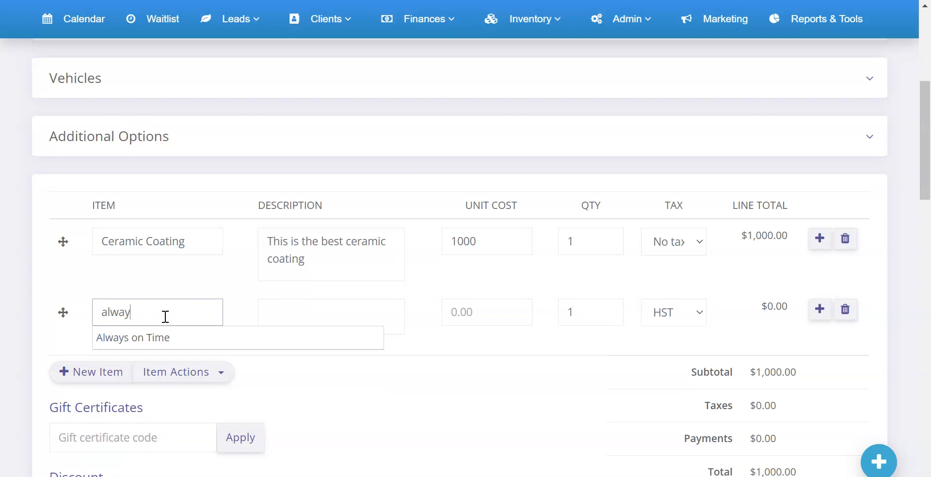
{"action": "left_click", "coordinate": [152, 337]}
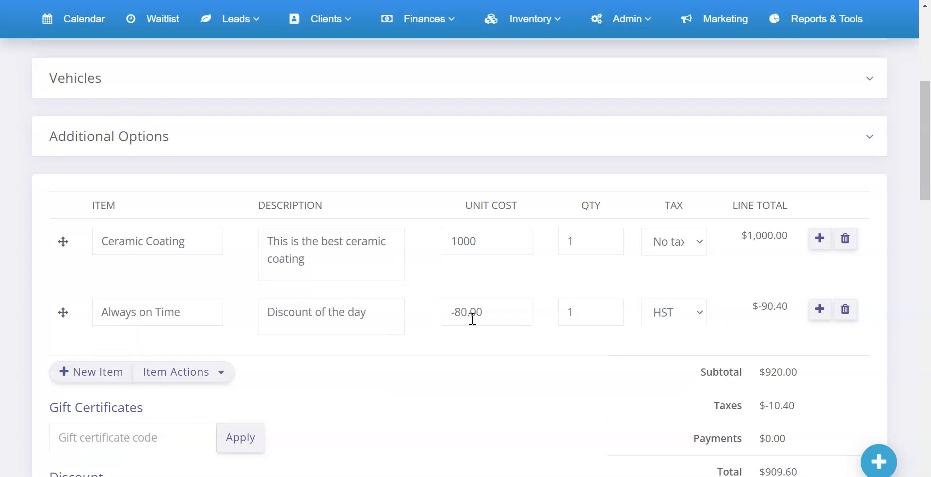
{"action": "mouse_move", "coordinate": [504, 313]}
{"action": "left_mouse_down"}
{"action": "mouse_move", "coordinate": [430, 317]}
{"action": "mouse_move", "coordinate": [493, 313]}
{"action": "left_mouse_up"}
{"action": "left_click", "coordinate": [481, 333]}
{"action": "left_click", "coordinate": [487, 286]}
- Replace the Always on Time line with one filled from the All Spice quick access item, and check its unit cost and description
{"action": "left_click", "coordinate": [845, 310]}
{"action": "left_click", "coordinate": [824, 247]}
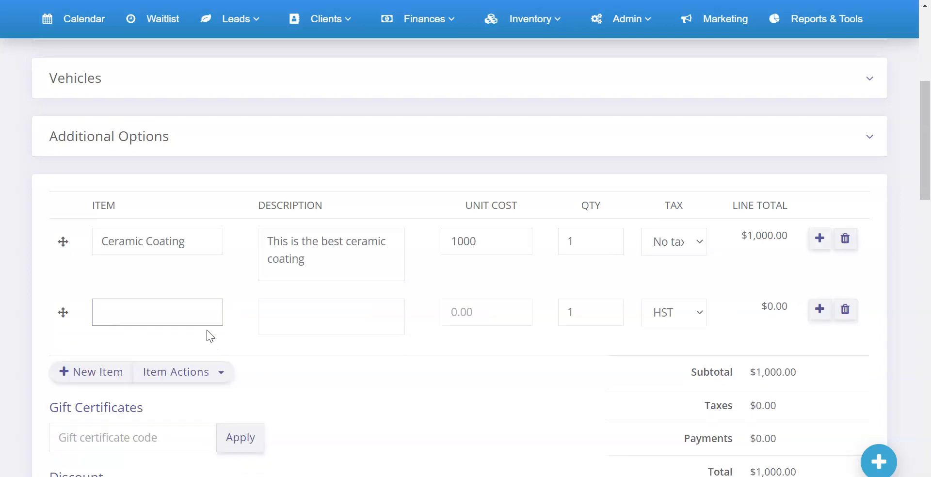
{"action": "type", "text": "all"}
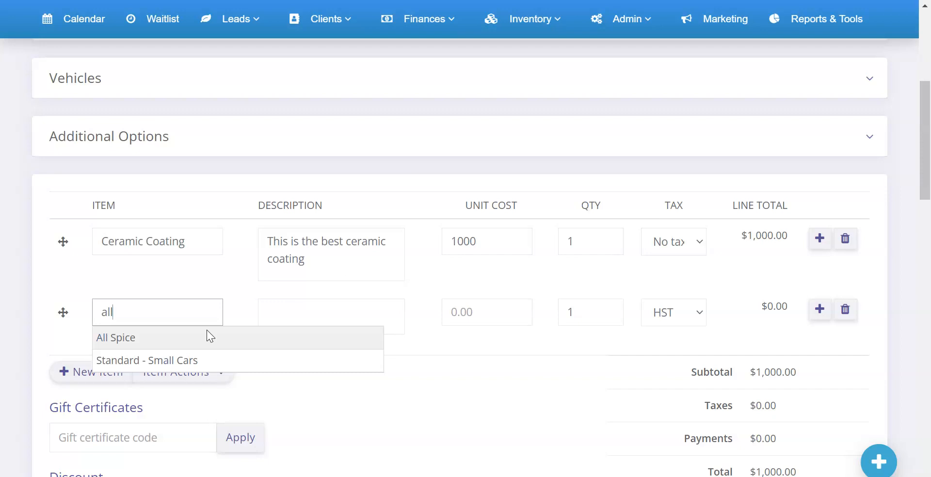
{"action": "left_click", "coordinate": [193, 337]}
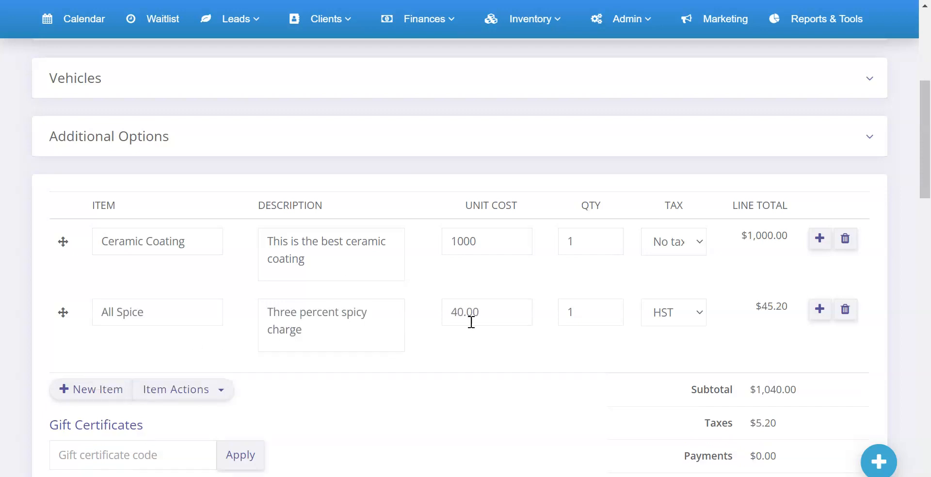
{"action": "left_click_drag", "start_coordinate": [492, 311], "coordinate": [408, 310]}
{"action": "left_click", "coordinate": [399, 328]}
{"action": "left_click", "coordinate": [494, 307]}
- Replace the All Spice line with one filled from the Shop Supplies quick access item
{"action": "left_click", "coordinate": [846, 309]}
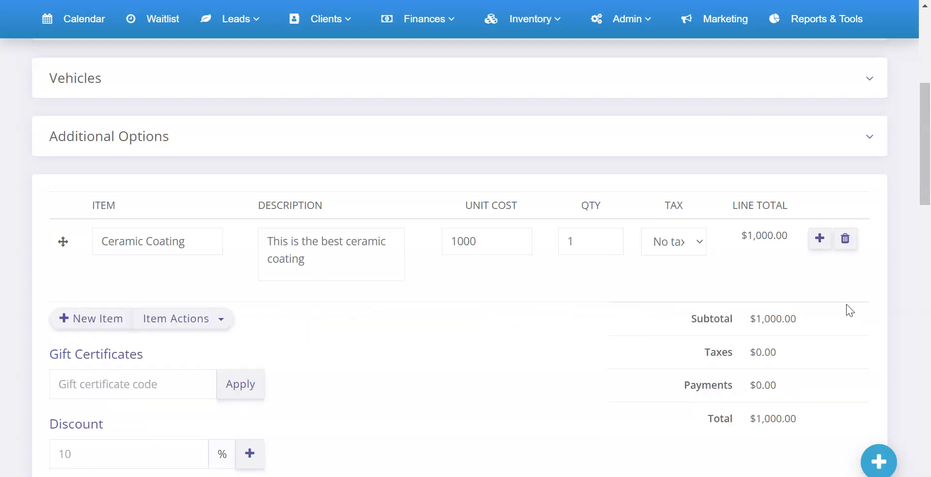
{"action": "left_click", "coordinate": [820, 239]}
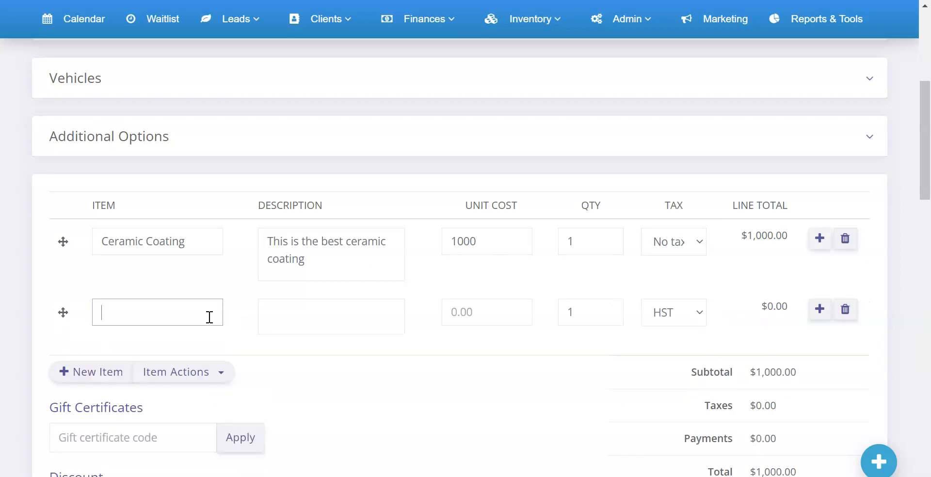
{"action": "type", "text": "shop"}
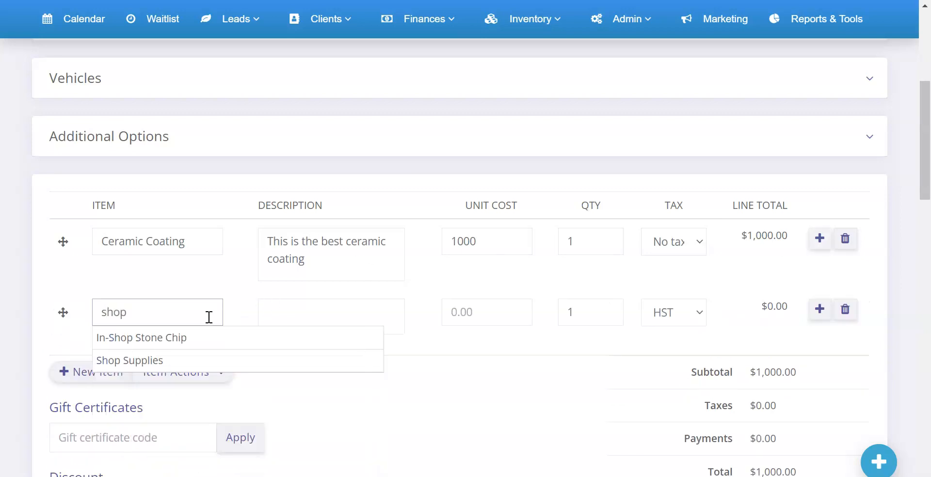
{"action": "left_click", "coordinate": [173, 361]}
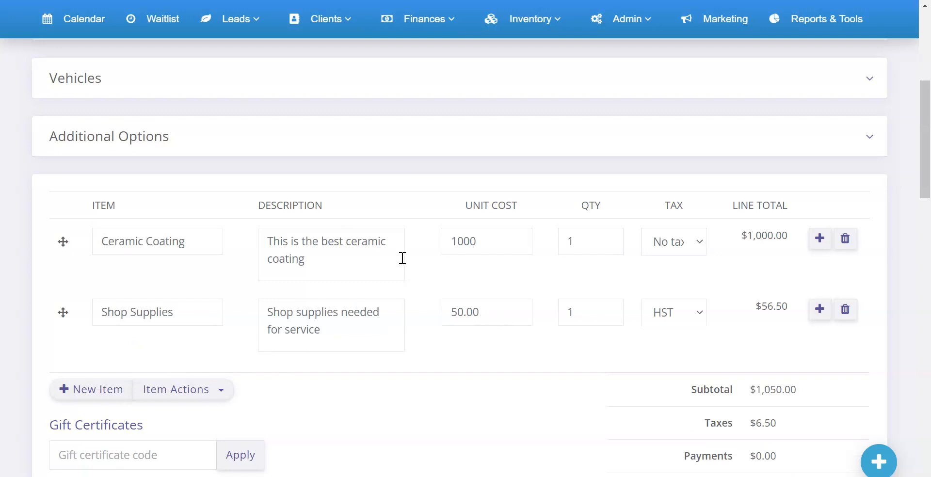
- Add a line filled from Tinting - Full sedan/car, and check the Shop Supplies and Ceramic Coating unit costs
{"action": "left_click", "coordinate": [818, 241]}
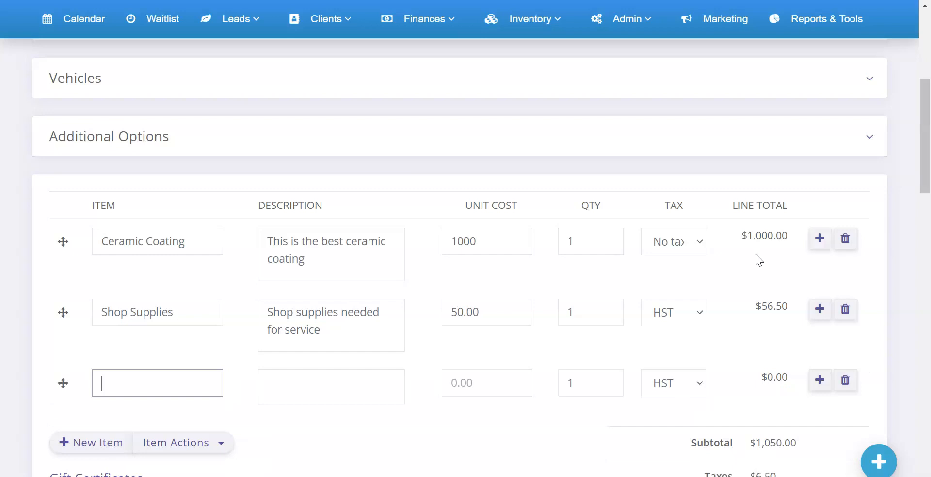
{"action": "type", "text": "tint"}
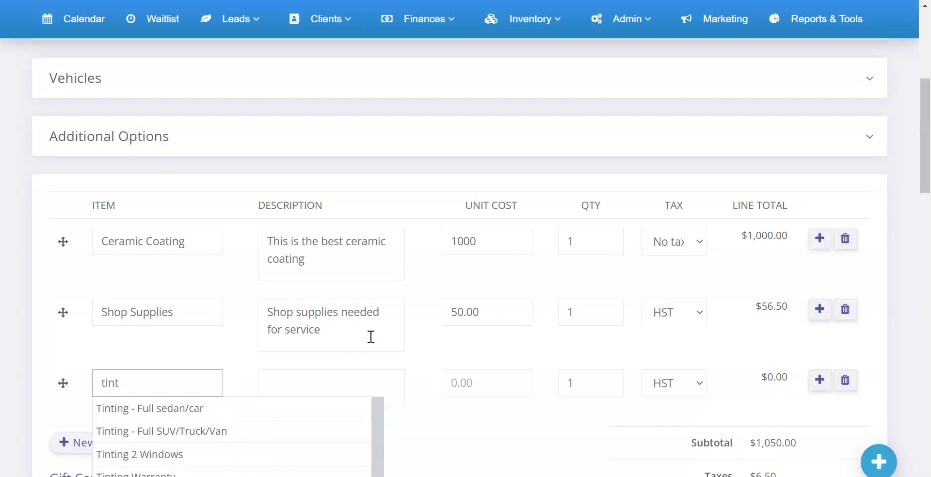
{"action": "left_click", "coordinate": [160, 410]}
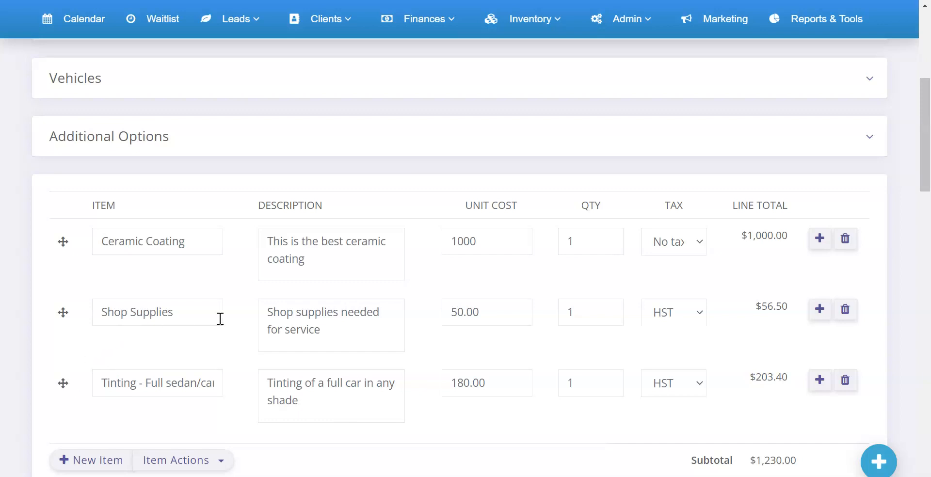
{"action": "left_click", "coordinate": [505, 313]}
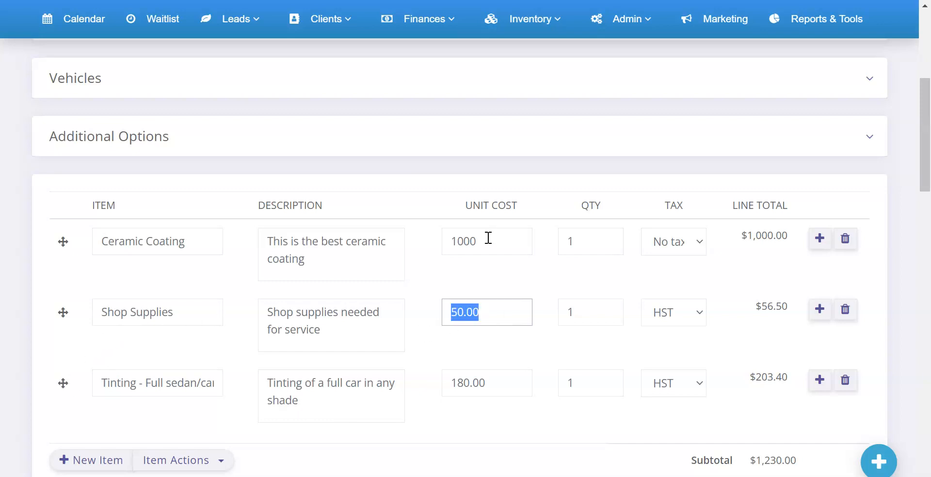
{"action": "left_click", "coordinate": [489, 238]}
{"action": "left_click", "coordinate": [527, 311]}
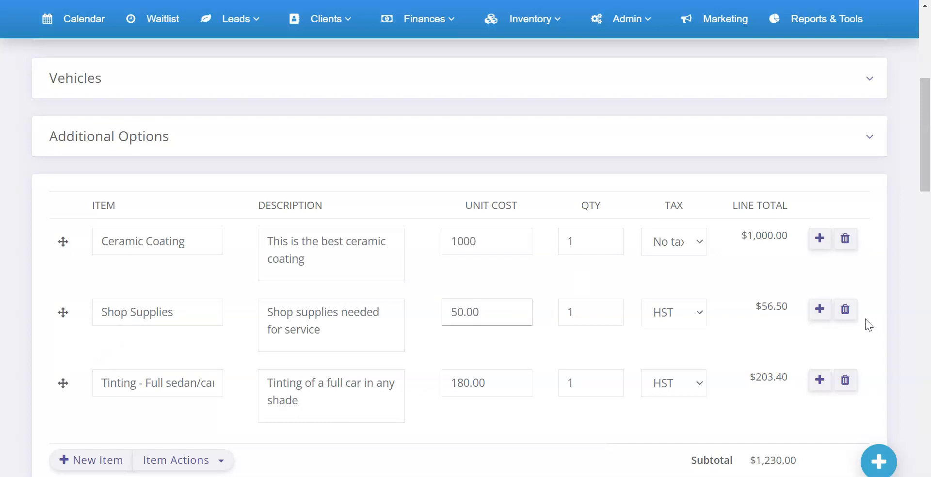
- Delete the Shop Supplies line and add it again from its quick access item below the Tinting line
{"action": "left_click", "coordinate": [847, 314]}
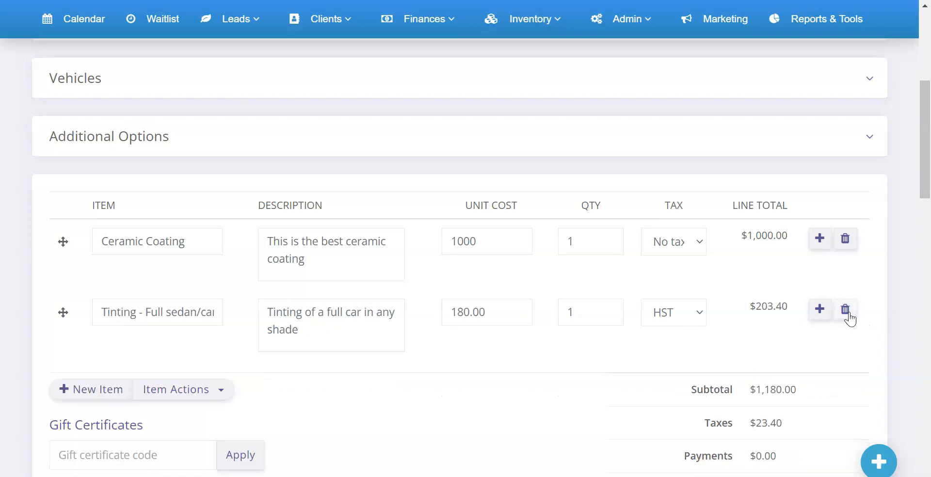
{"action": "left_click", "coordinate": [819, 311]}
{"action": "type", "text": "shop"}
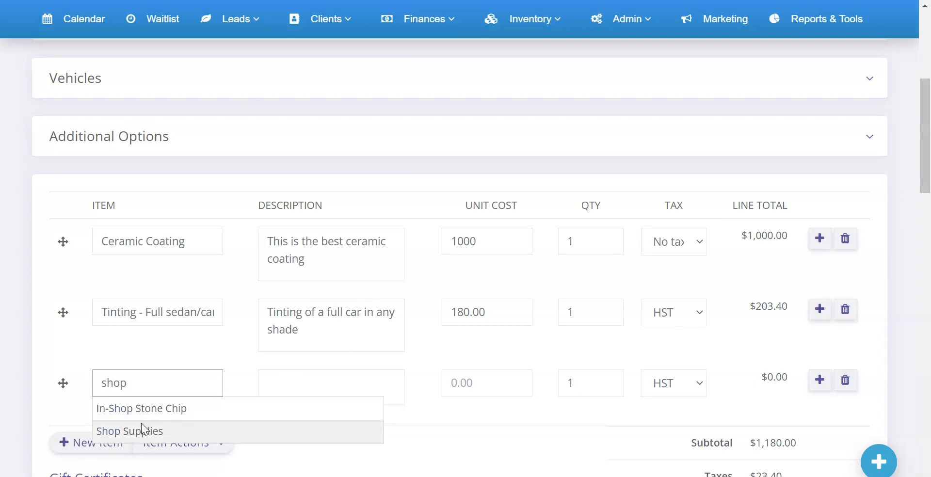
{"action": "left_click", "coordinate": [122, 431]}
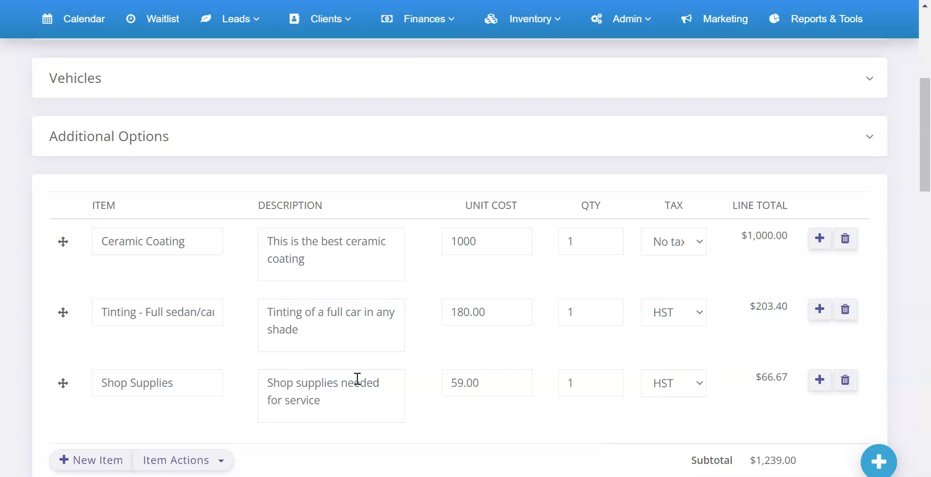
{"action": "scroll", "coordinate": [357, 378], "scroll_direction": "up", "scroll_amount": 7}
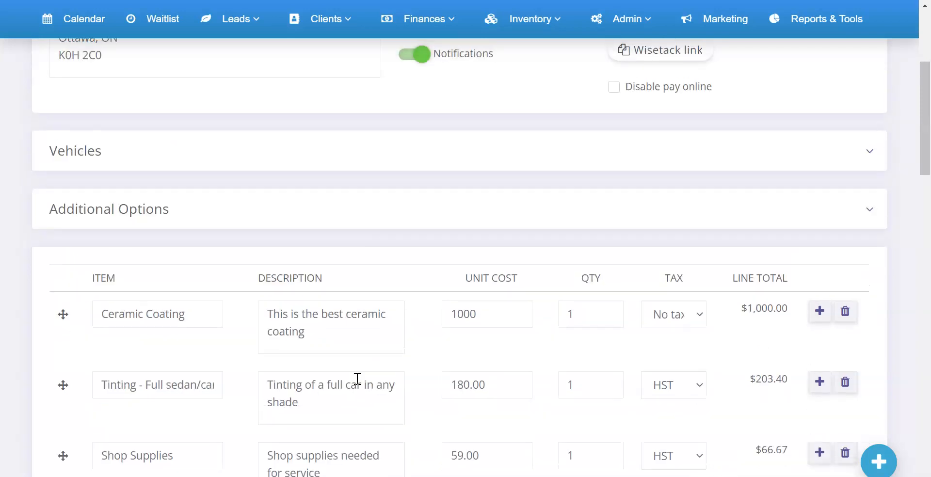
{"action": "scroll", "coordinate": [371, 395], "scroll_direction": "down", "scroll_amount": 5}
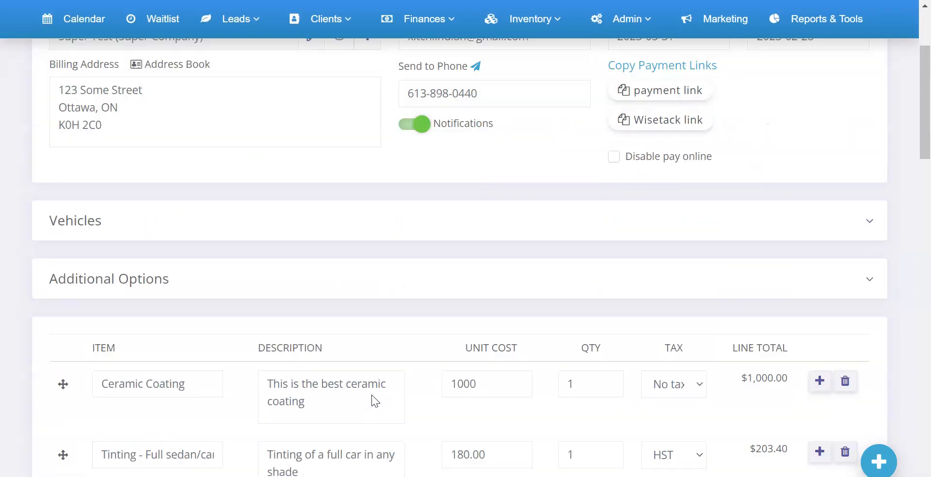